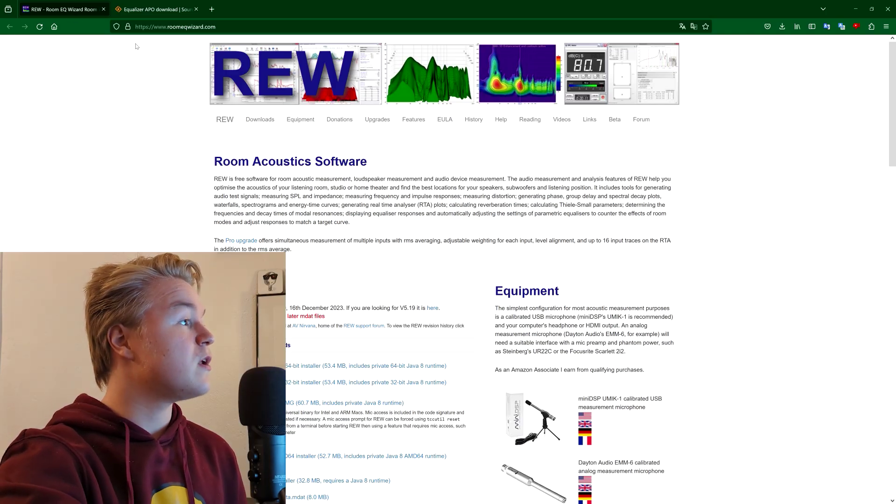
# Switch from the REW homepage to the Equalizer APO download page in Firefox
pyautogui.click(148, 11)
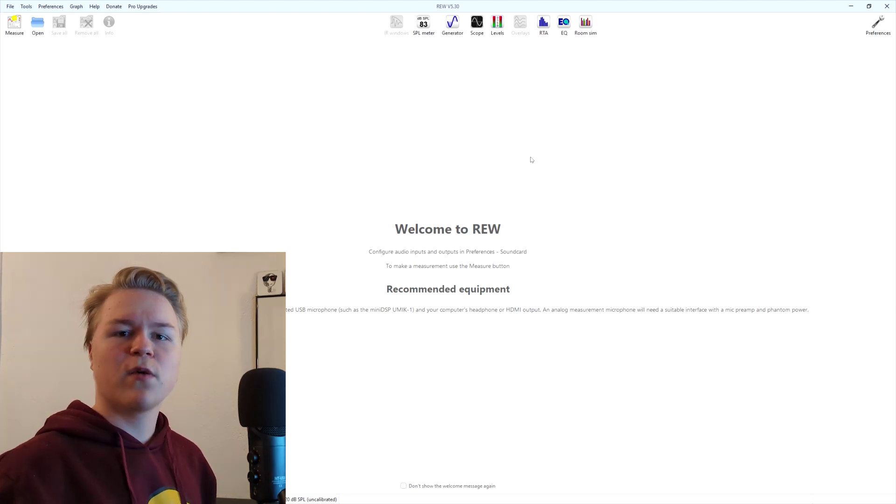
# Confirm FL Studio ASIO as the soundcard device, review its ASIO control panel, then close Preferences
pyautogui.click(878, 23)
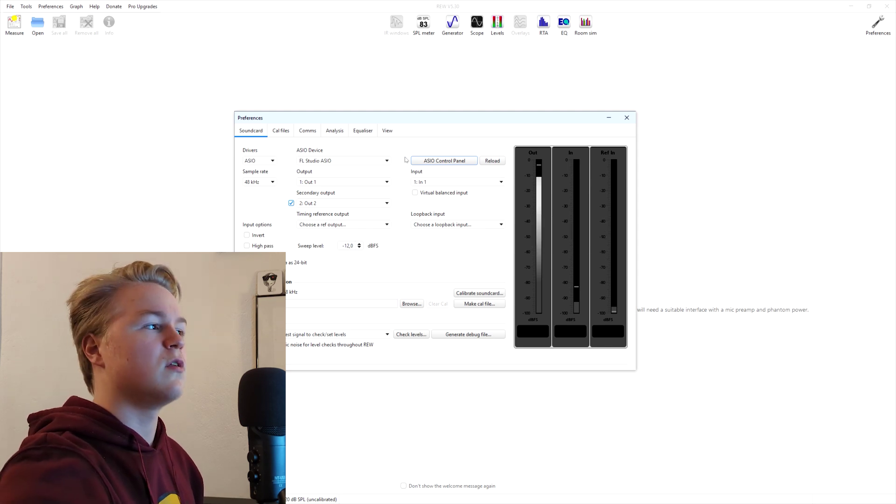
pyautogui.click(364, 163)
pyautogui.click(373, 162)
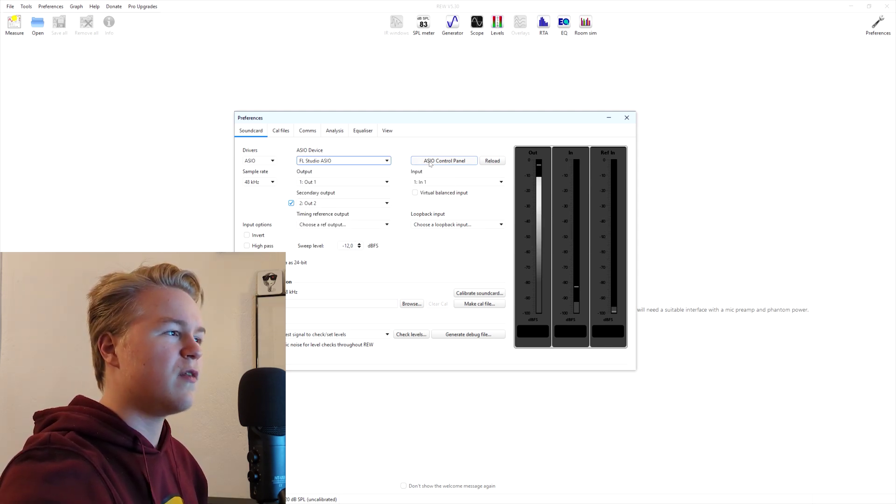
pyautogui.click(429, 161)
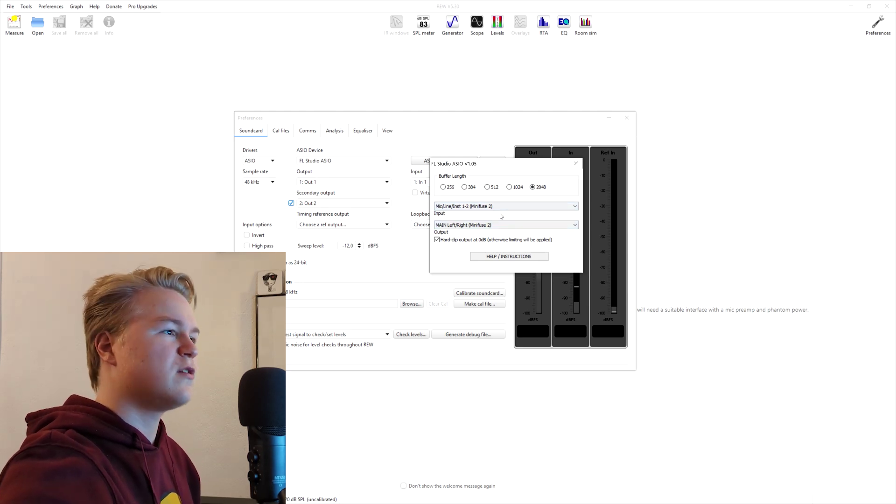
pyautogui.click(576, 164)
pyautogui.click(627, 118)
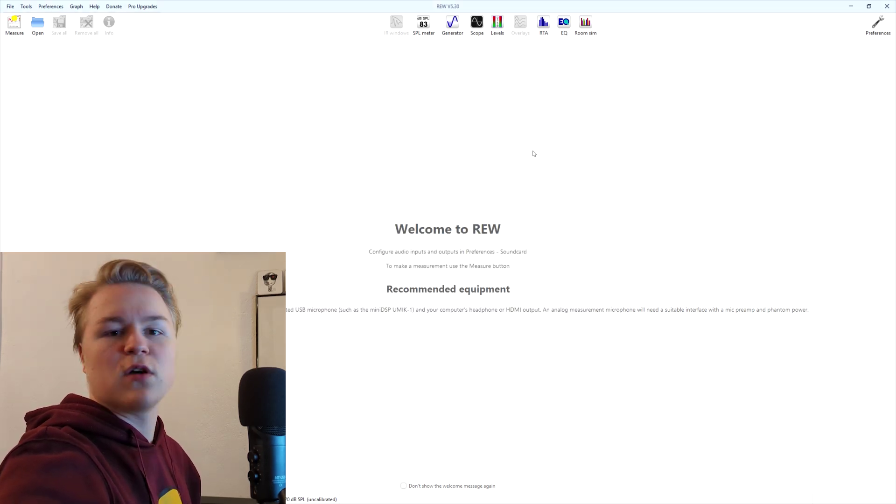
# Set up a new sweep measurement playing through Out 1 and Out 2, recording In 1
pyautogui.click(23, 37)
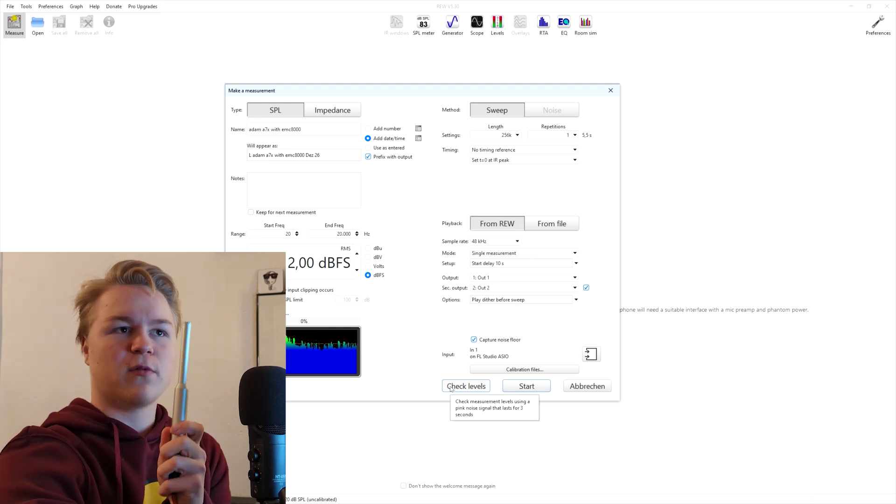
# Check levels with pink noise, adjust input gain and recheck until Level OK at -30.1 dBFS
pyautogui.click(451, 389)
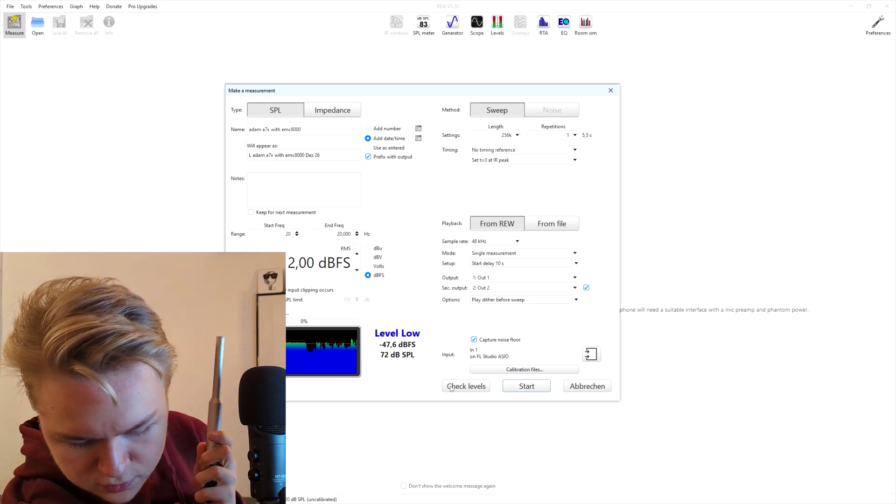
pyautogui.click(451, 388)
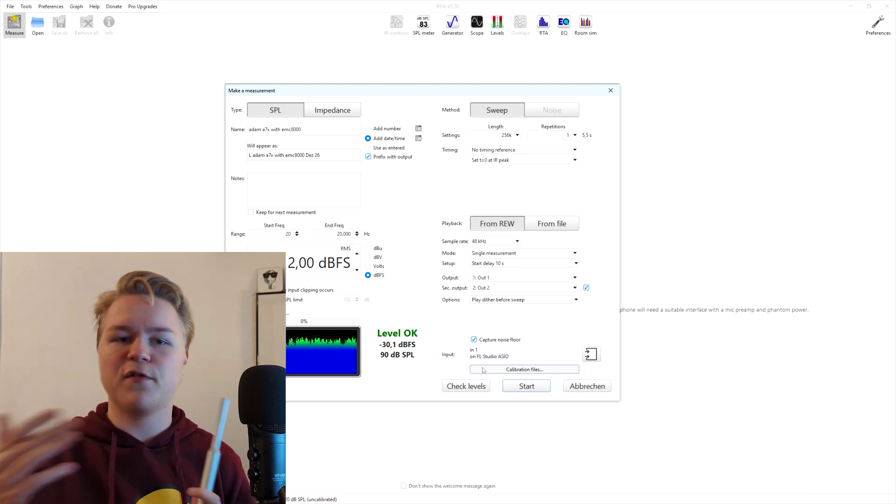
# Load ECM8000 Calibration File.txt as the microphone calibration file
pyautogui.click(483, 371)
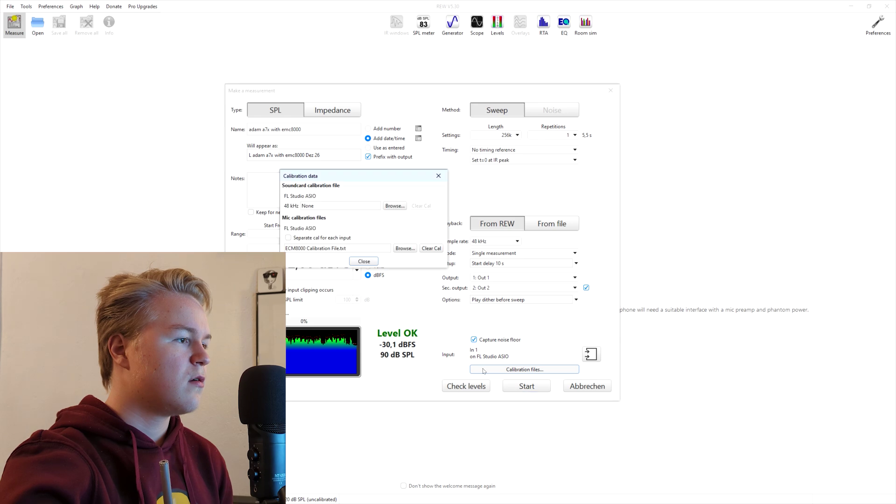
pyautogui.click(405, 249)
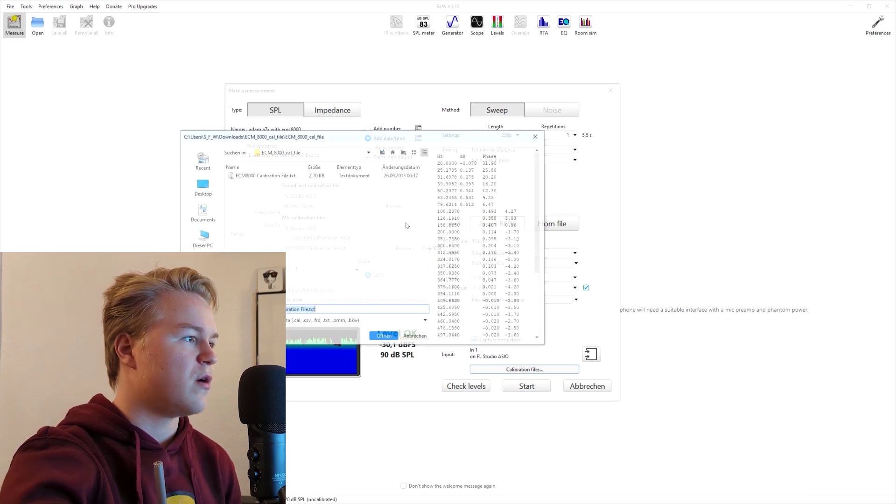
pyautogui.click(268, 177)
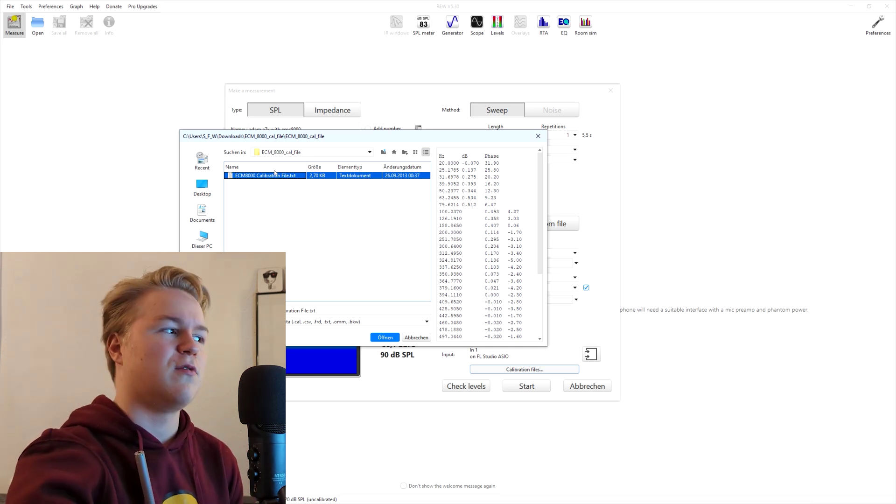
pyautogui.click(380, 337)
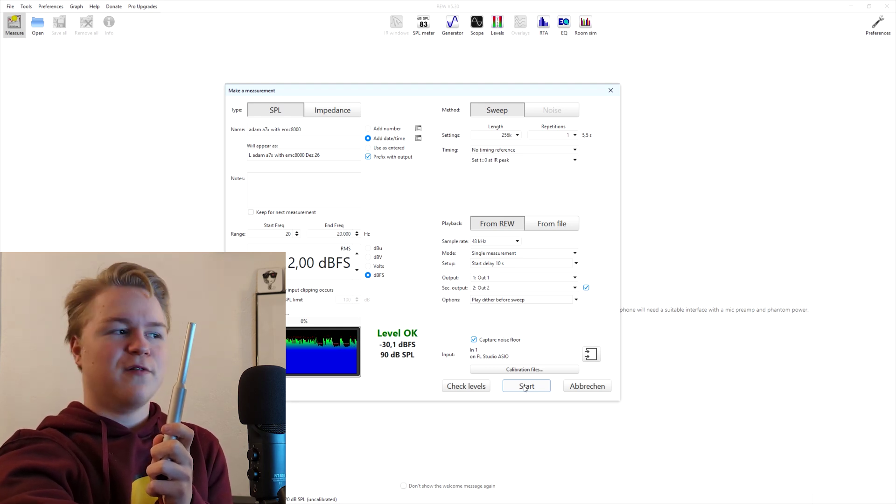
# Run the 'adam a7x with emc8000' sweep and display its SPL and phase graph
pyautogui.click(524, 387)
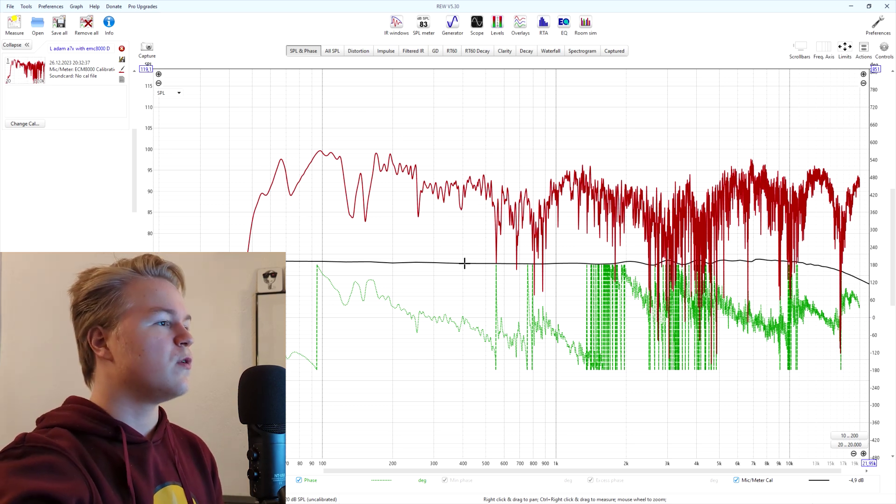
# Zoom the SPL & Phase graph to about 25 Hz–21 kHz with a tighter SPL axis
pyautogui.moveTo(602, 232); pyautogui.dragTo(541, 234)
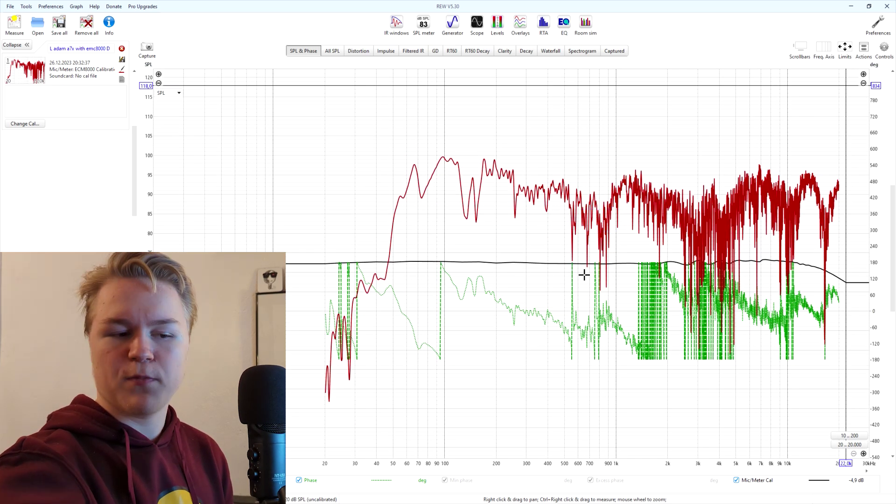
pyautogui.moveTo(596, 246); pyautogui.dragTo(606, 261)
pyautogui.moveTo(677, 272); pyautogui.dragTo(667, 254)
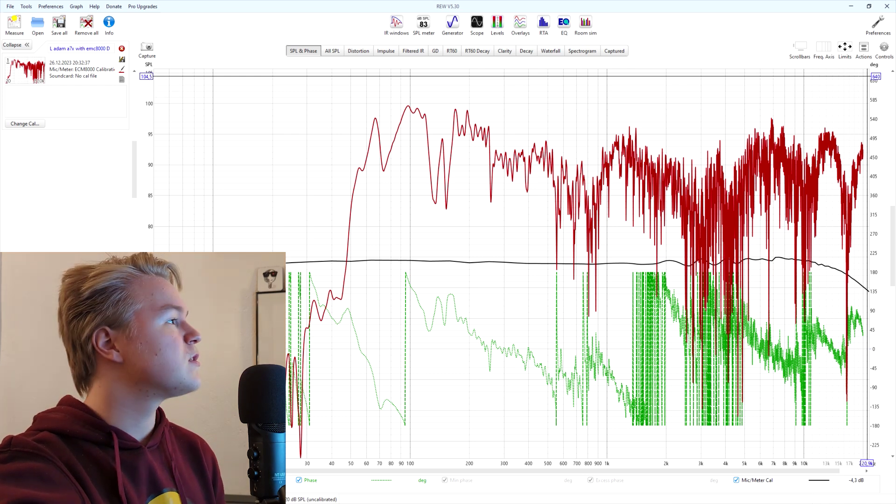
pyautogui.click(76, 8)
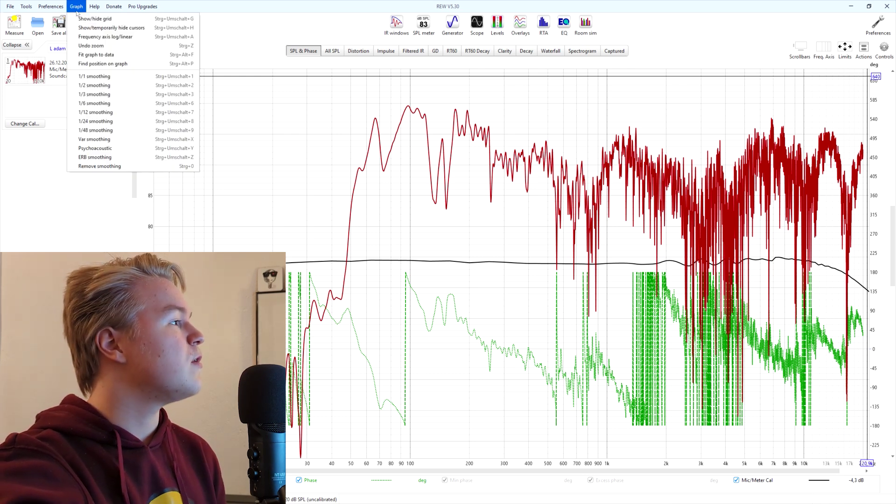
# Apply 1/12-octave smoothing to the adam a7x SPL curve
pyautogui.click(107, 115)
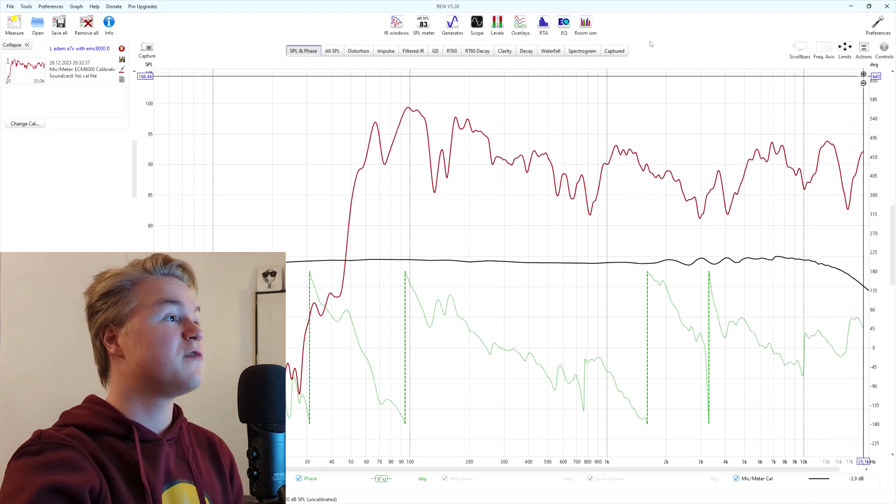
# Show the adam a7x measurement's decay as a waterfall plot (500 ms window, 300 ms)
pyautogui.click(550, 51)
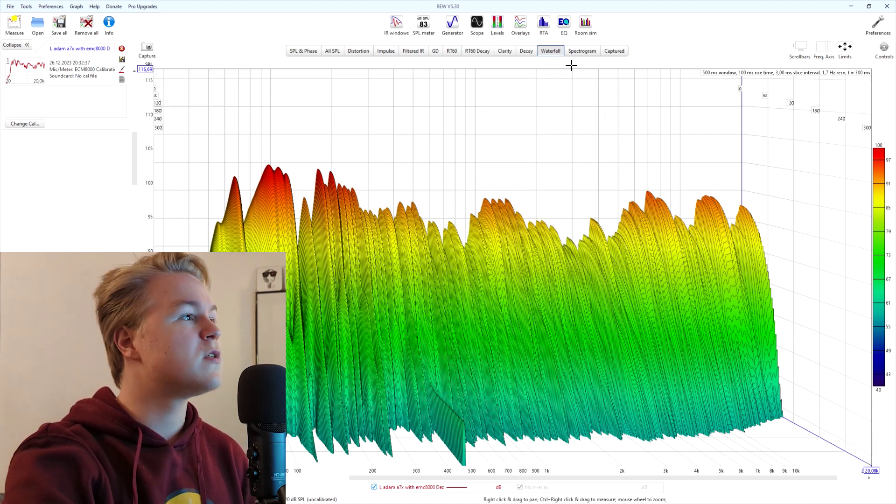
# Open the adam a7x EQ window maximized, with the Generic equalizer Target Settings expanded
pyautogui.click(562, 28)
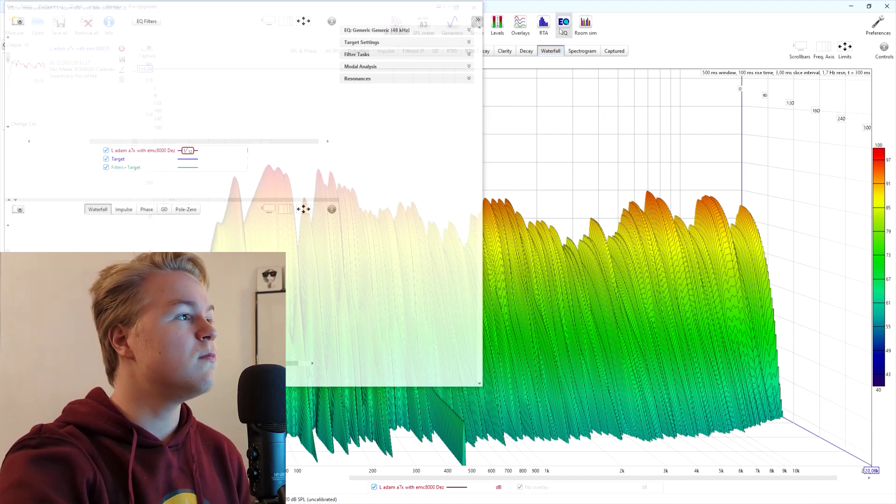
pyautogui.moveTo(351, 9); pyautogui.dragTo(450, 36)
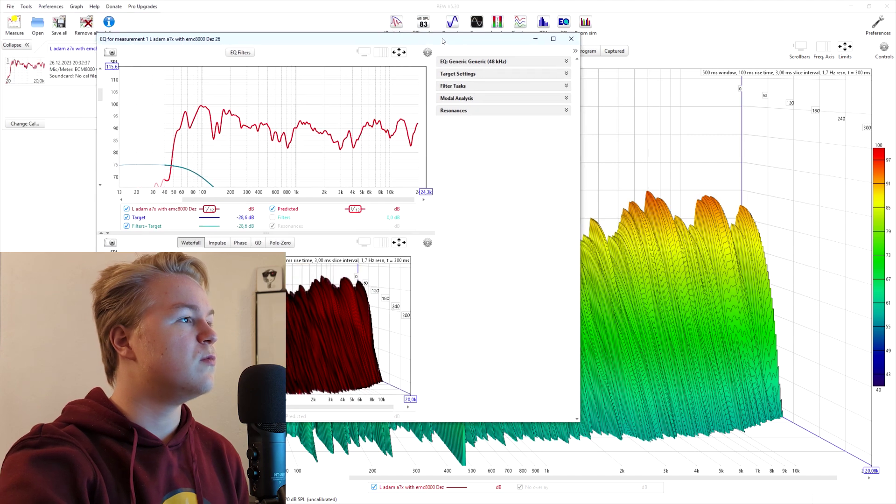
pyautogui.click(558, 33)
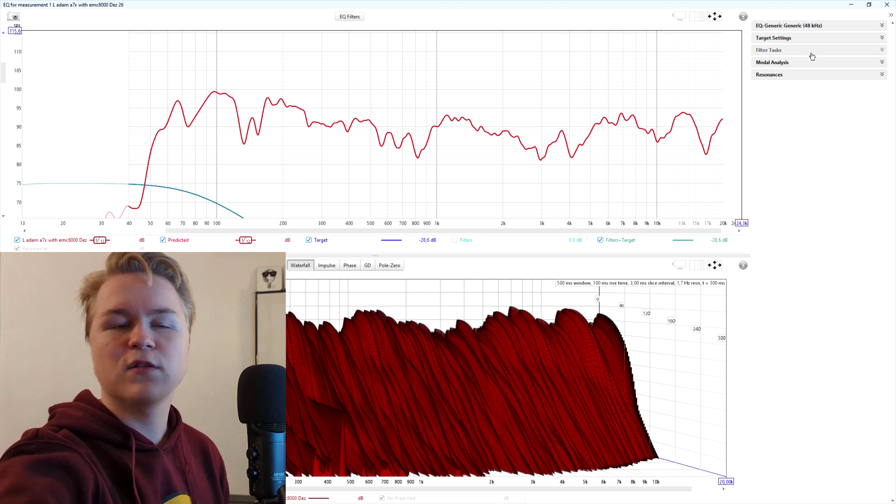
pyautogui.click(809, 38)
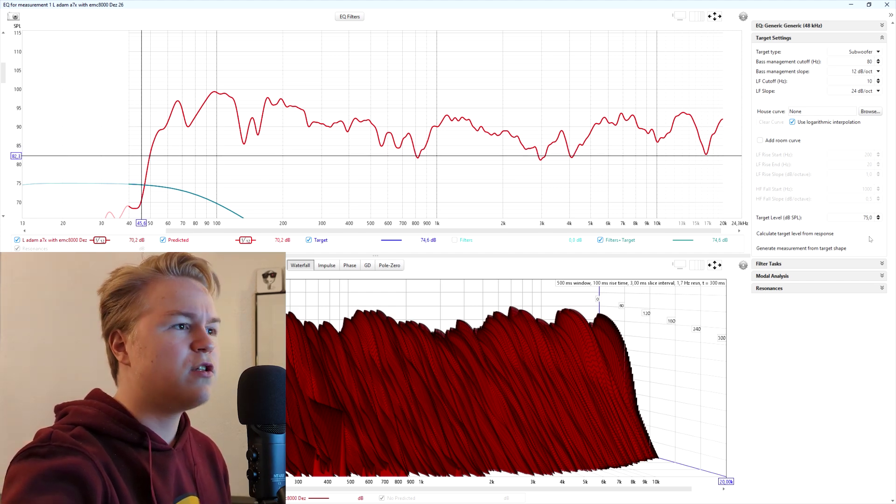
# Set the EQ target level to 82 dB and expand the Filter Tasks section
pyautogui.doubleClick(867, 217)
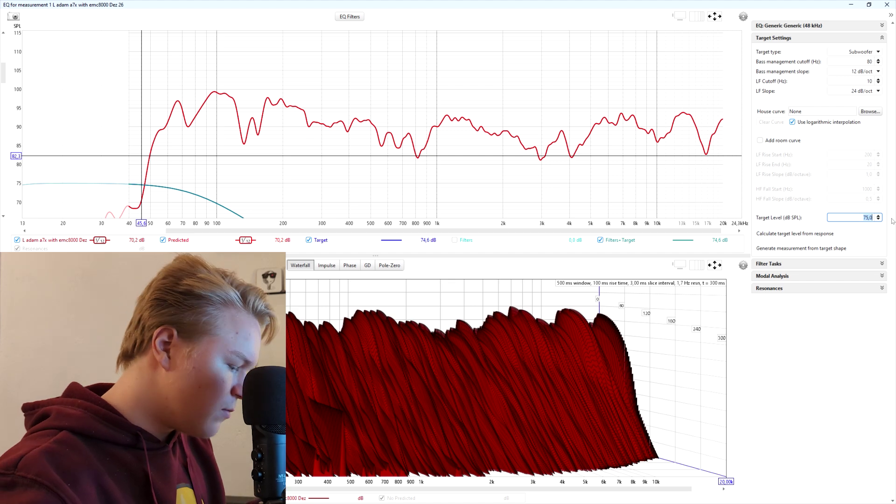
pyautogui.write('8')
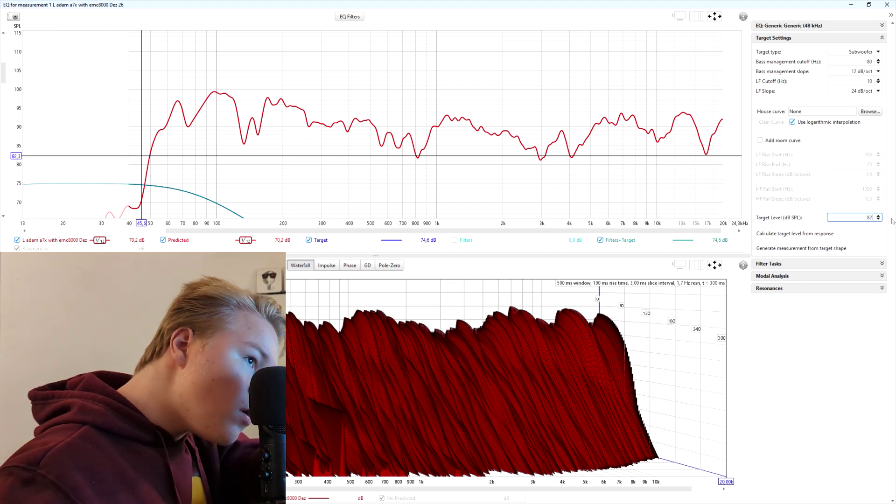
pyautogui.write('2')
pyautogui.press('Return')
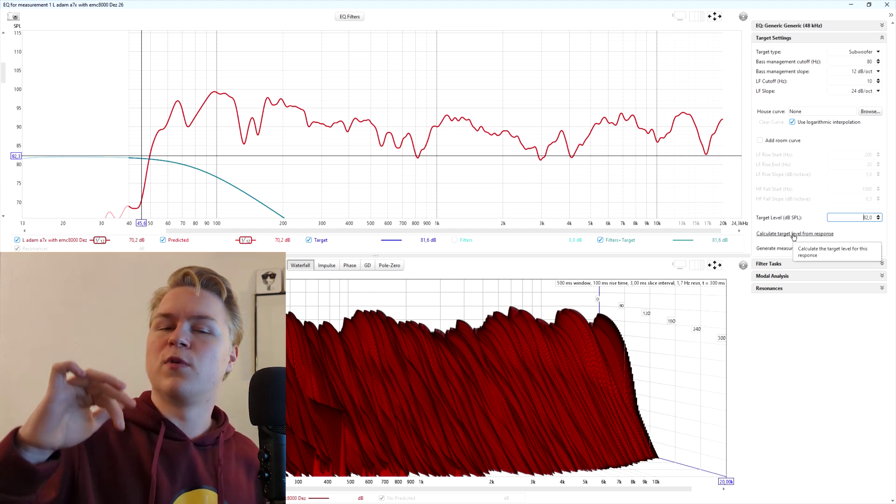
pyautogui.click(796, 264)
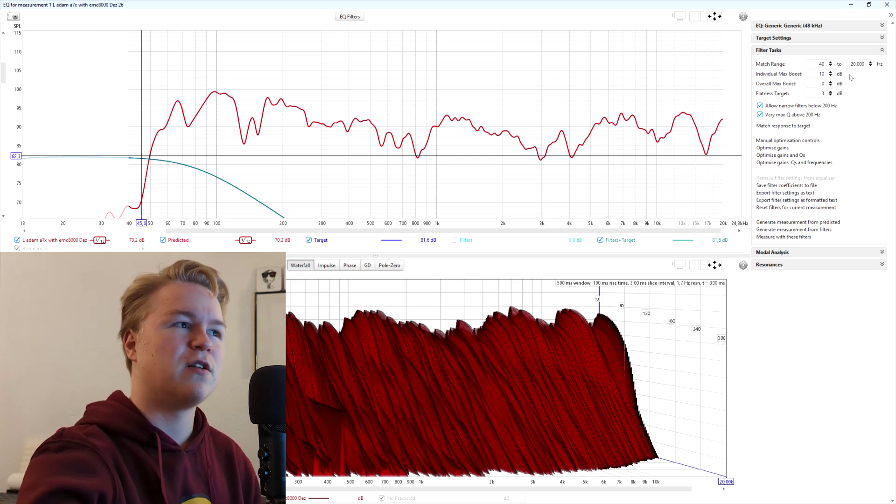
# Set Individual Max Boost to 0 dB and choose Full range speaker as the target type
pyautogui.doubleClick(822, 73)
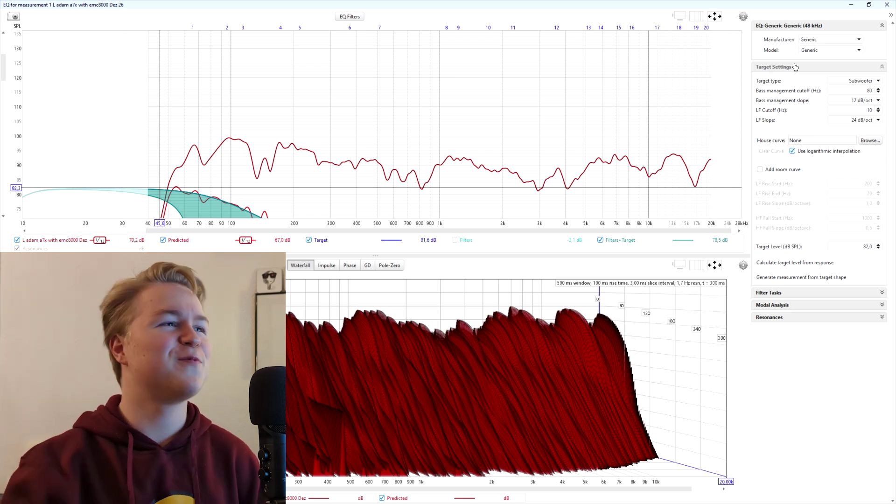
pyautogui.click(877, 81)
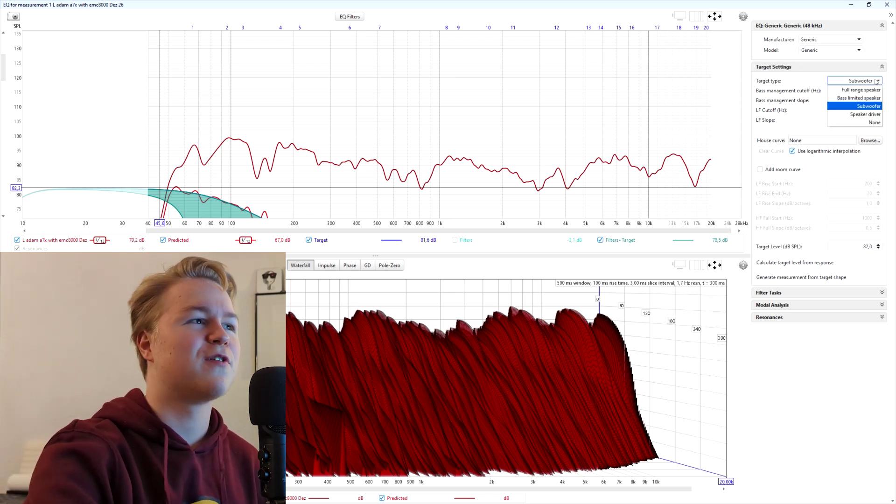
pyautogui.click(861, 89)
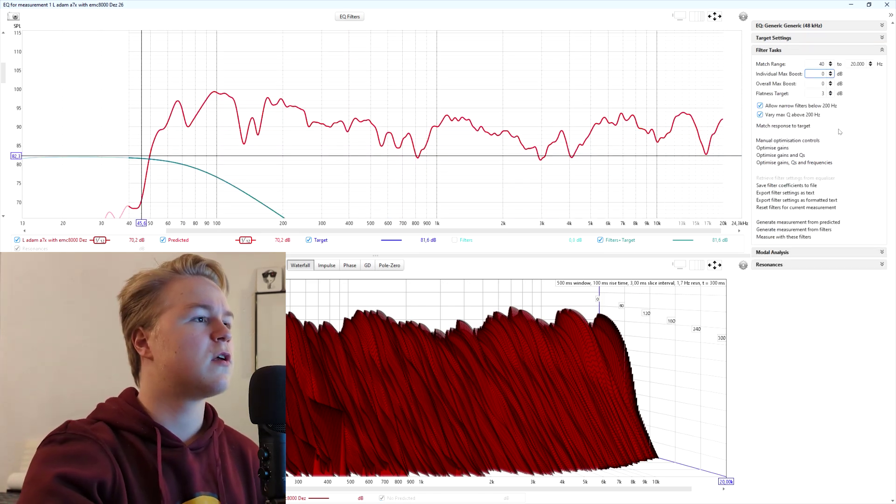
# Match the adam a7x response to the 82 dB target, then zoom out and toggle inverted filter responses
pyautogui.click(791, 126)
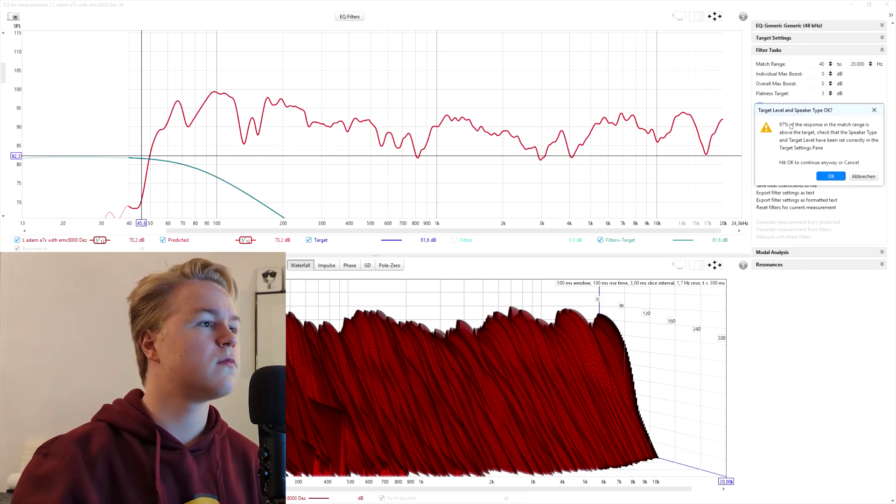
pyautogui.click(836, 175)
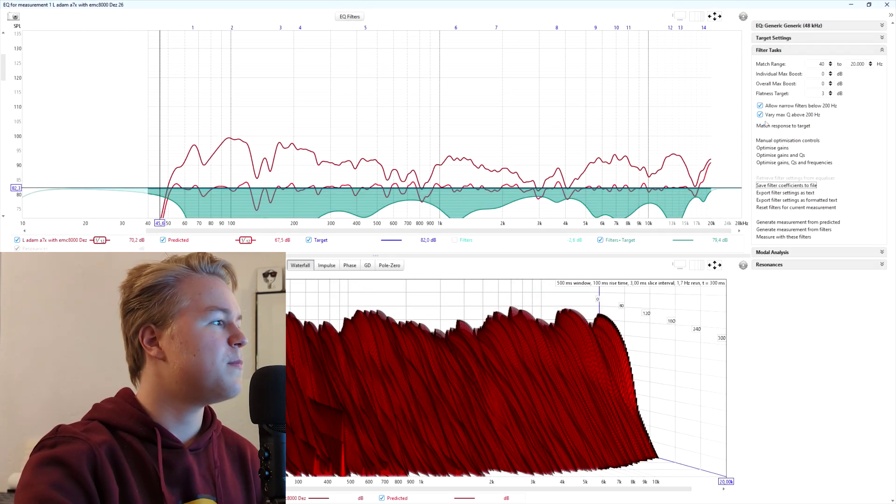
pyautogui.moveTo(553, 138); pyautogui.dragTo(550, 154)
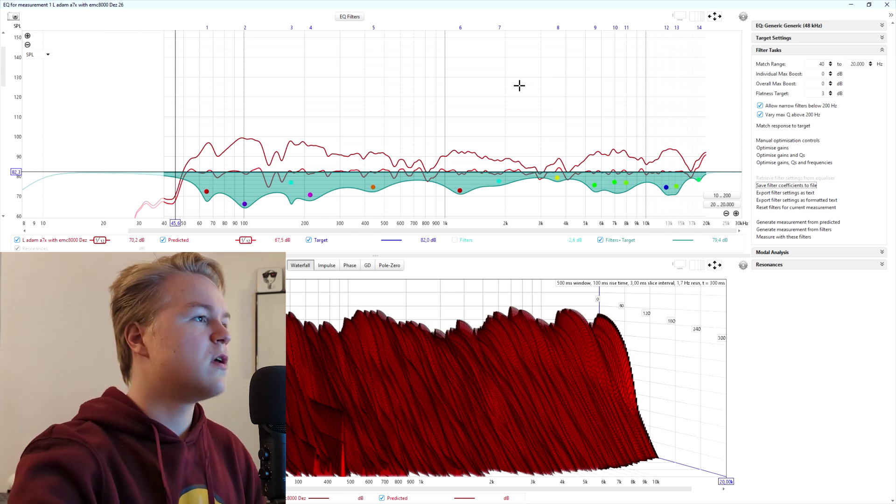
pyautogui.click(744, 20)
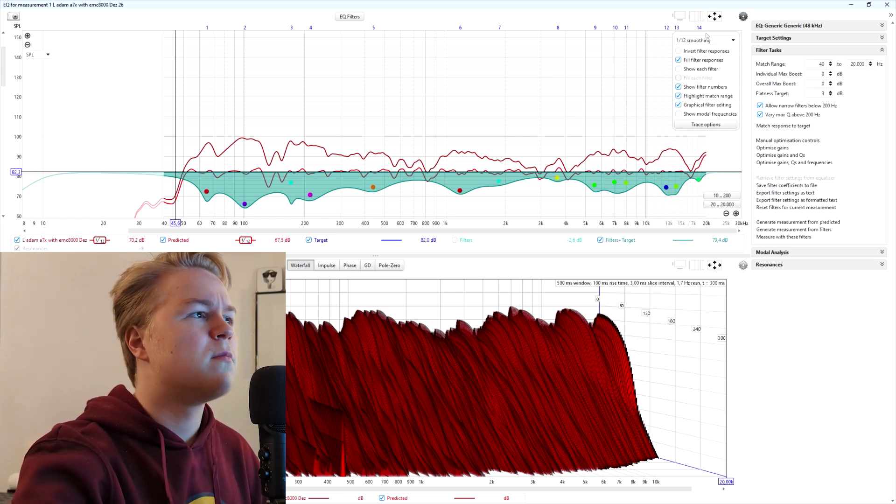
pyautogui.click(679, 52)
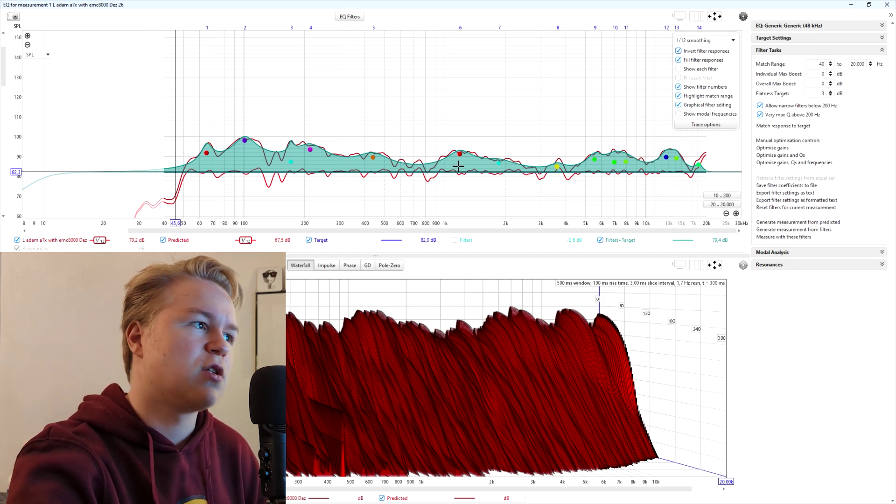
pyautogui.click(679, 51)
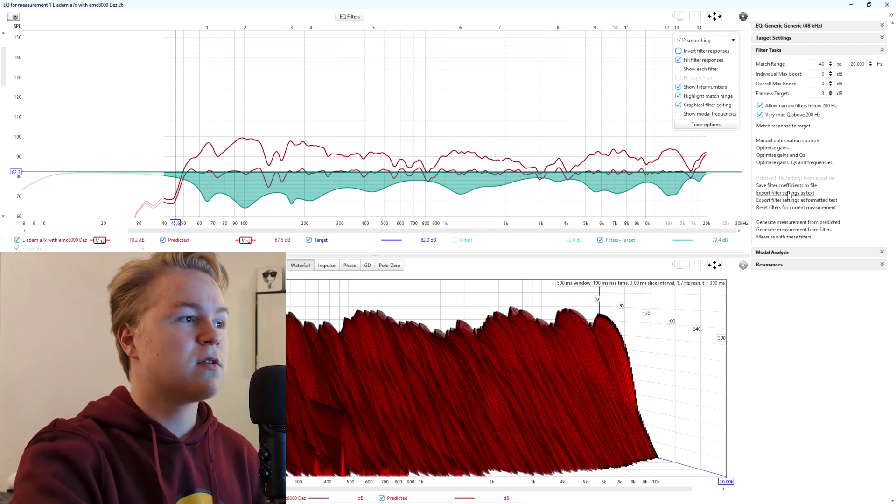
# Export the REW filter settings as the text file 'adam a7x december'
pyautogui.click(788, 193)
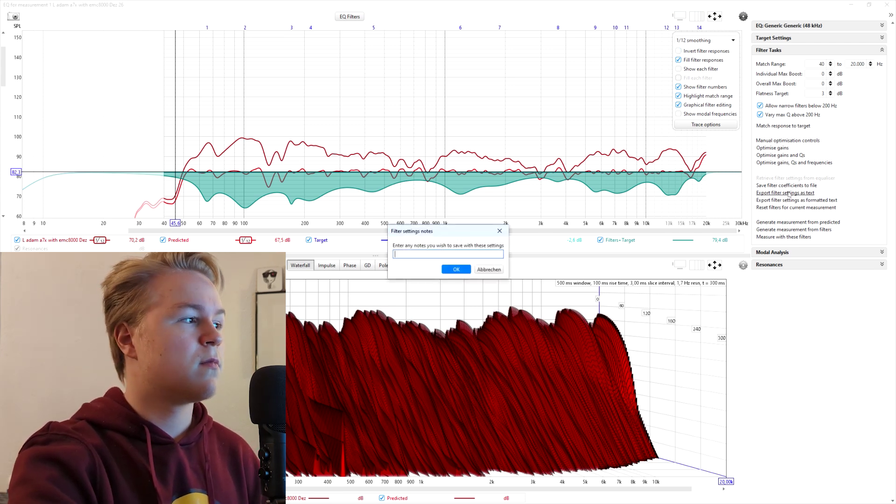
pyautogui.click(456, 270)
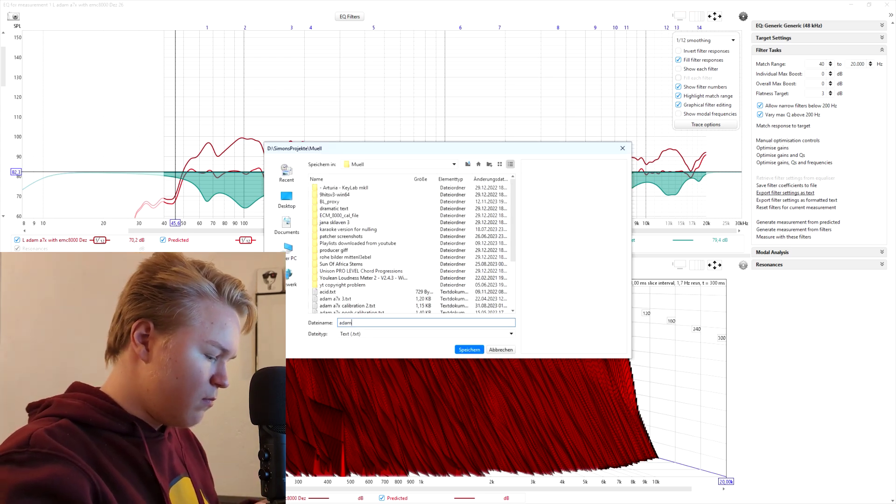
pyautogui.write('adam a7x ')
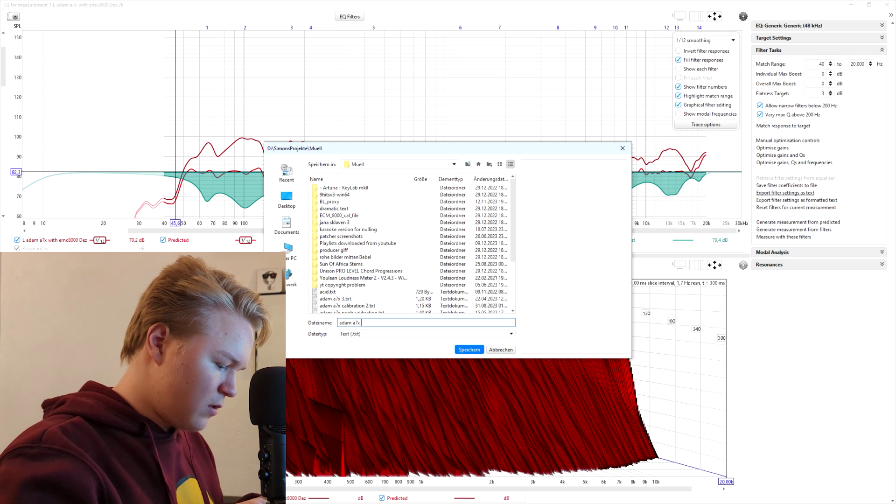
pyautogui.write('december')
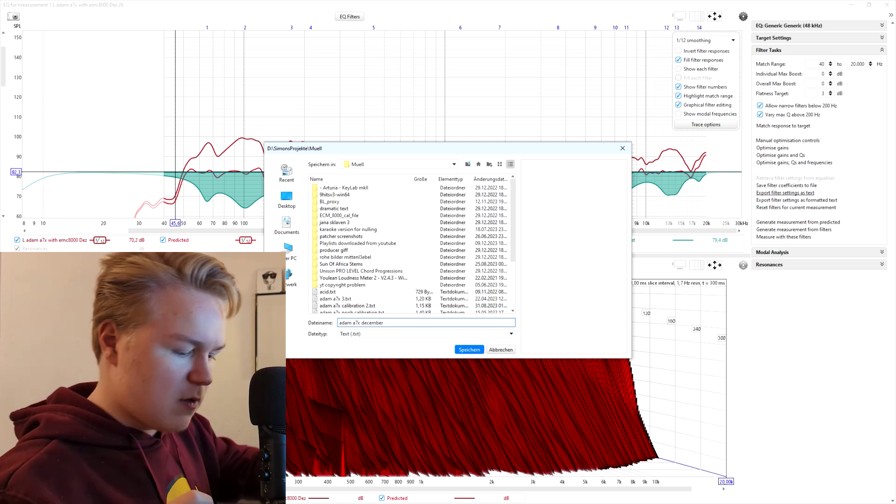
pyautogui.press('Return')
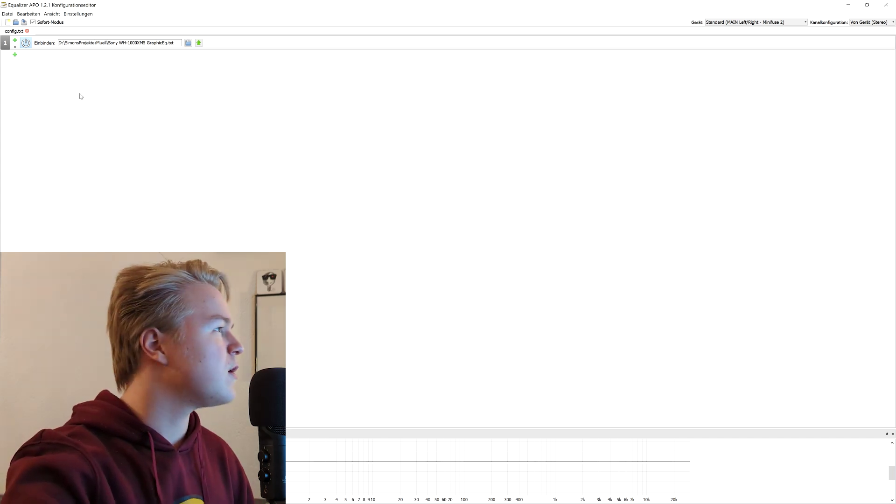
# Add an Include row to config.txt that loads adam a7x december.txt
pyautogui.click(16, 55)
pyautogui.moveTo(41, 74)
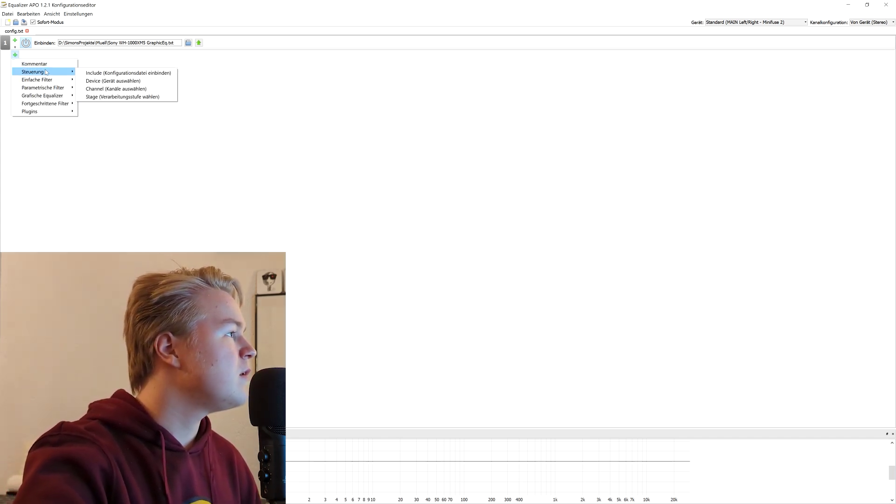
pyautogui.click(110, 73)
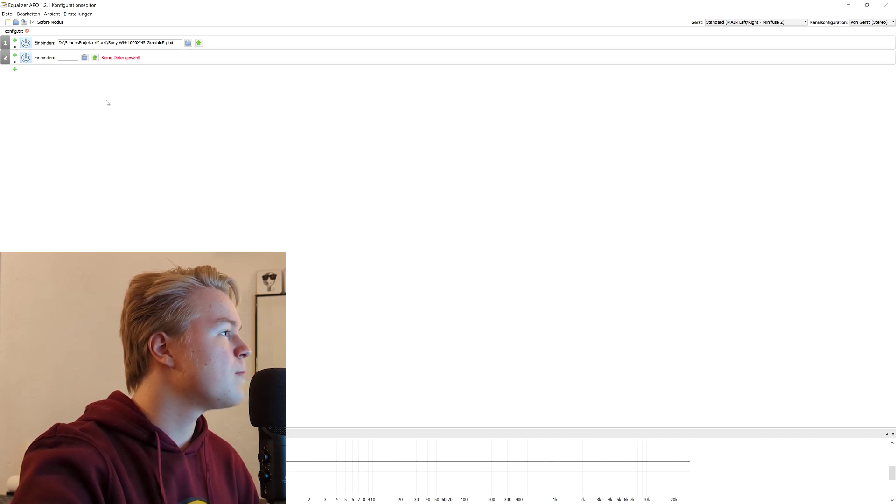
pyautogui.click(85, 59)
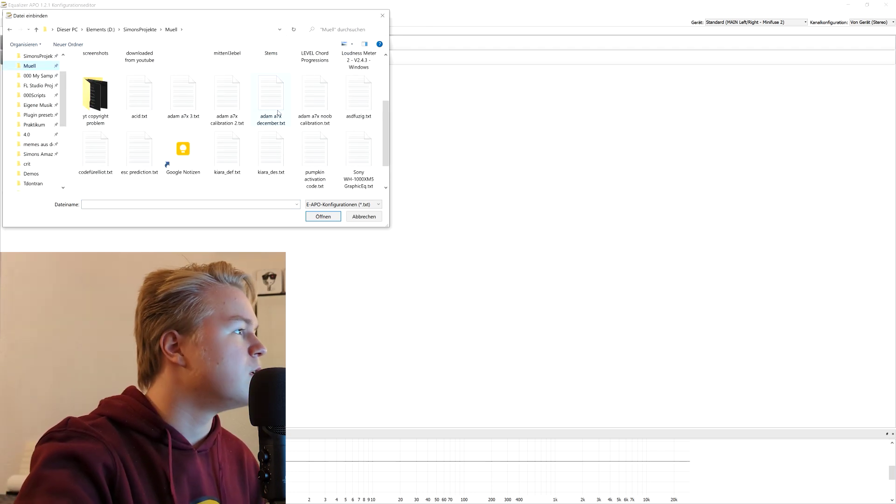
pyautogui.click(277, 112)
pyautogui.doubleClick(278, 112)
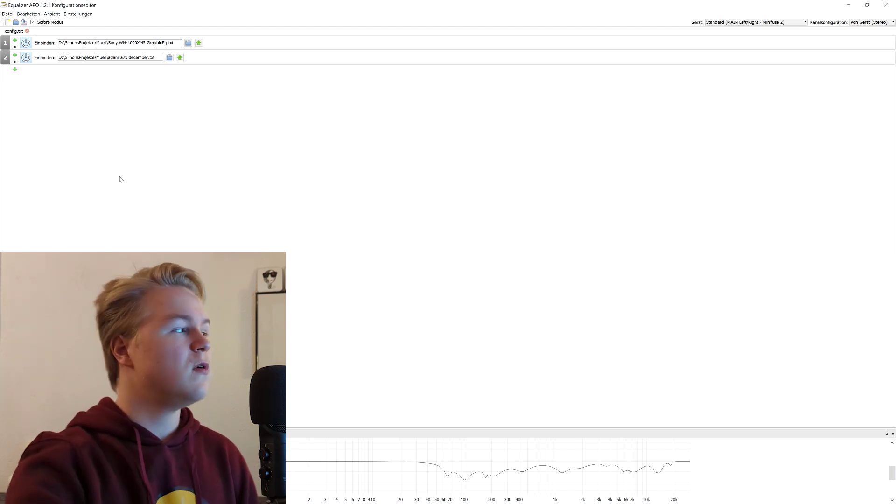
# Restrict the adam a7x december filters to the MAIN Left/Right Minifuse 2 device, then close the file
pyautogui.click(180, 57)
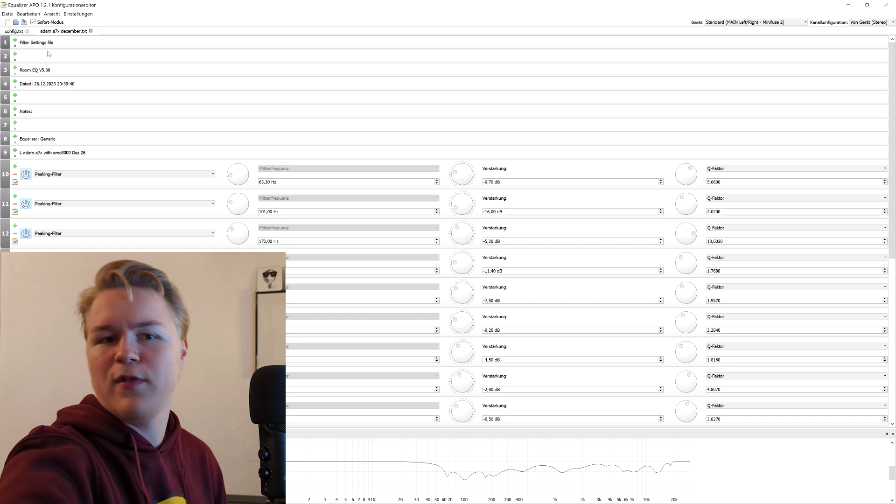
pyautogui.click(15, 41)
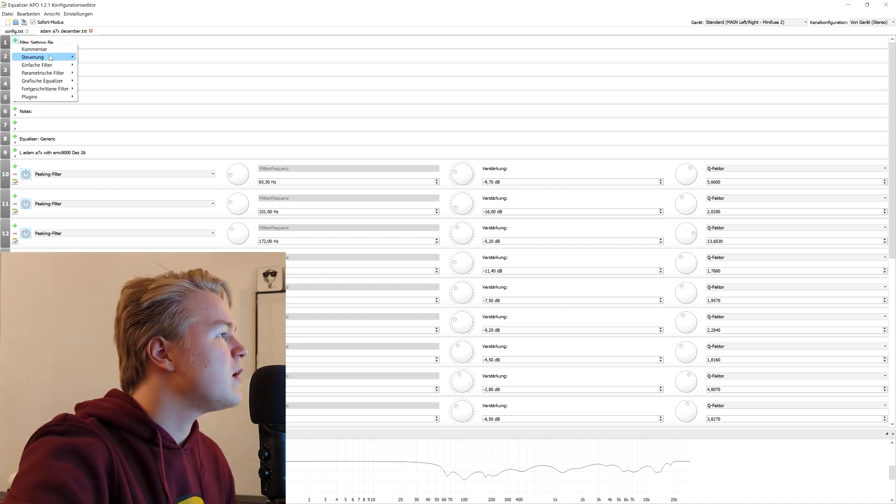
pyautogui.moveTo(52, 58)
pyautogui.click(112, 66)
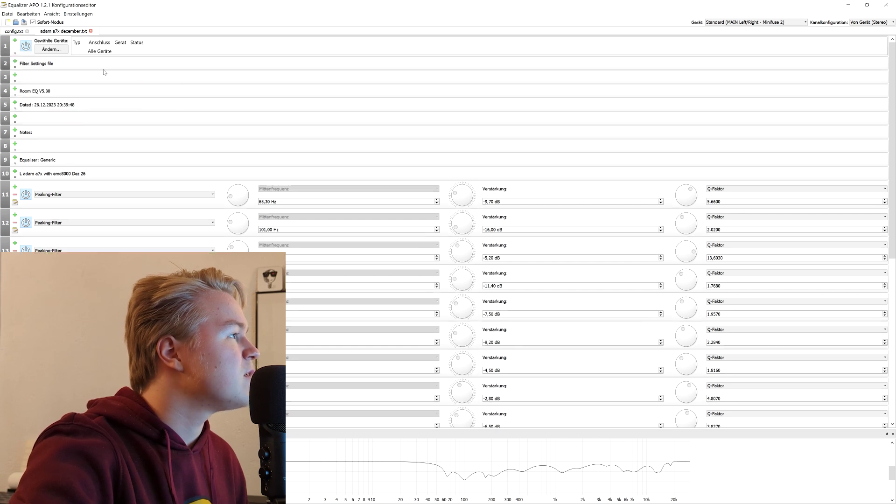
pyautogui.click(58, 50)
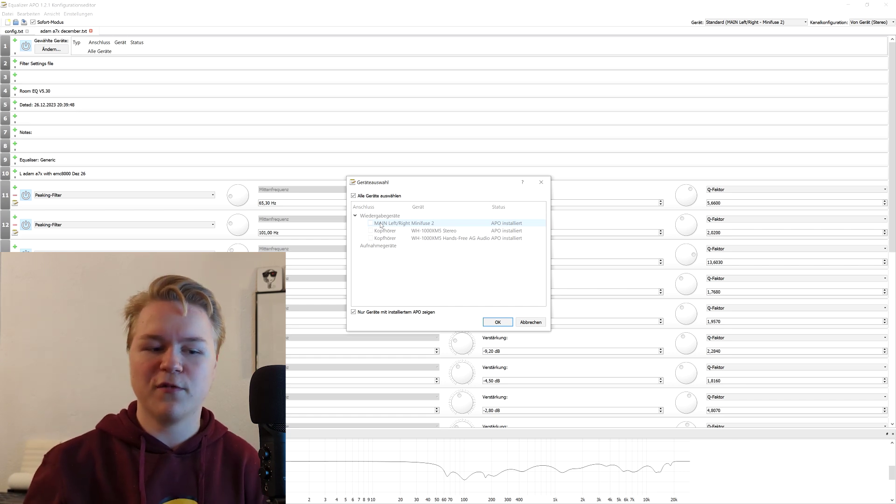
pyautogui.click(371, 224)
pyautogui.click(498, 322)
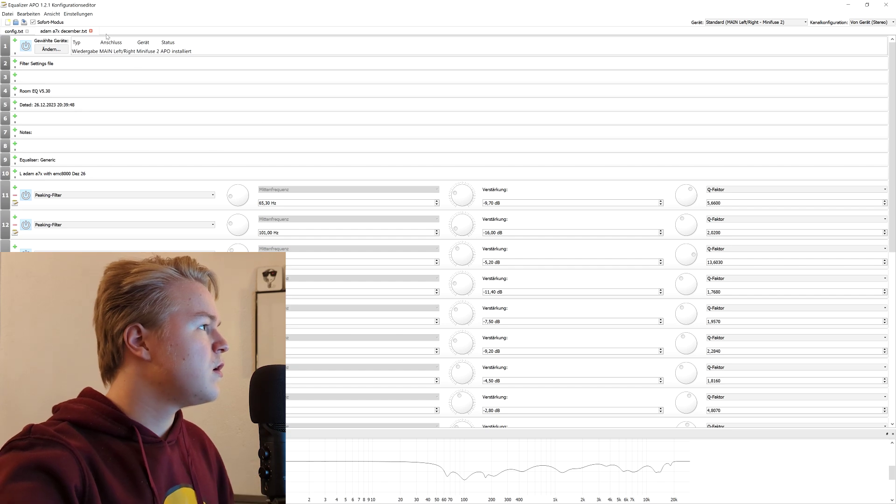
pyautogui.click(90, 30)
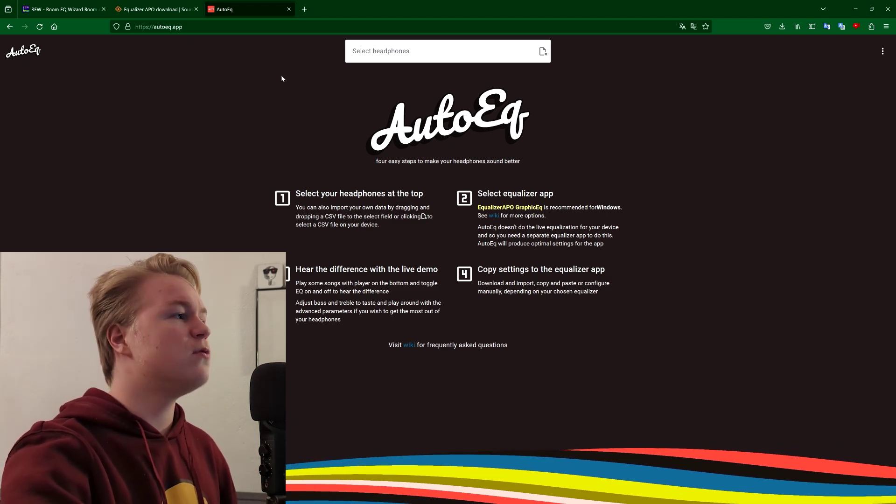
# Search AutoEq's headphone list for 'sony wh'
pyautogui.click(420, 51)
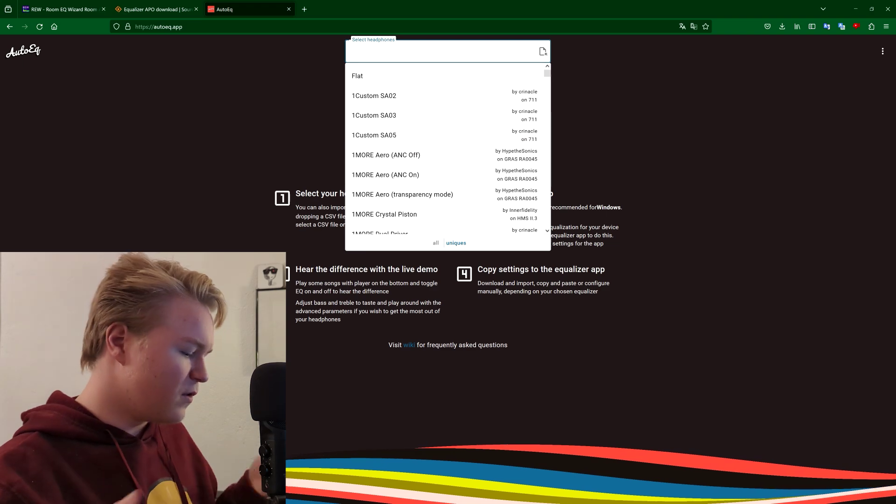
pyautogui.write('sob')
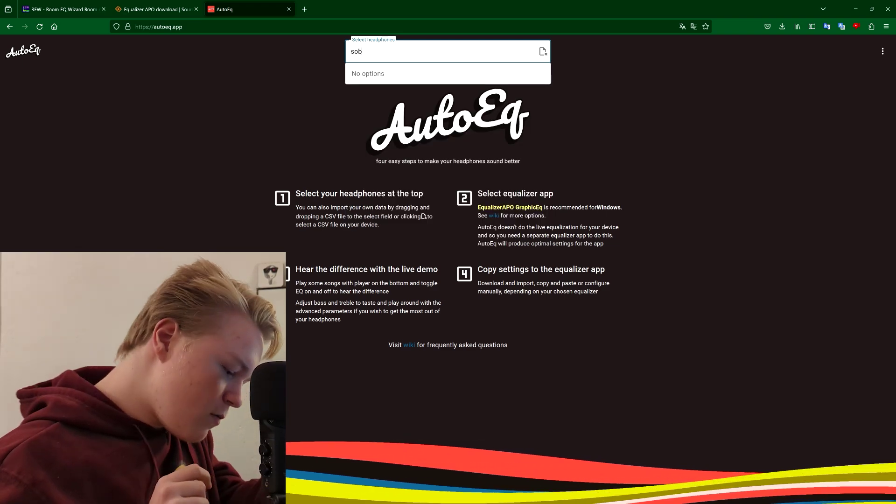
pyautogui.press('BackSpace')
pyautogui.write('n')
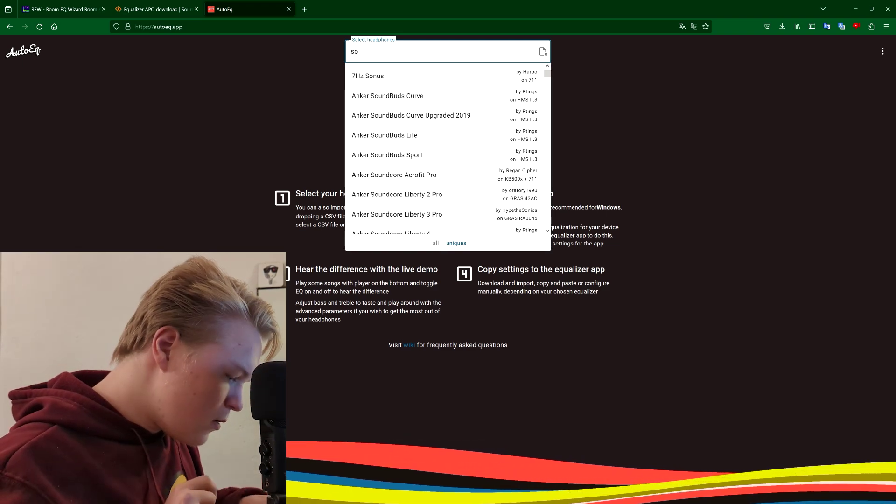
pyautogui.write('y')
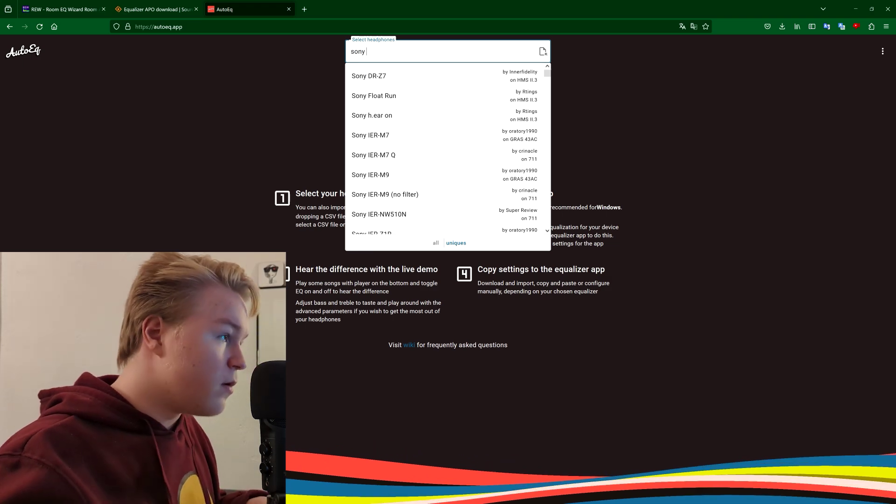
pyautogui.write(' wh')
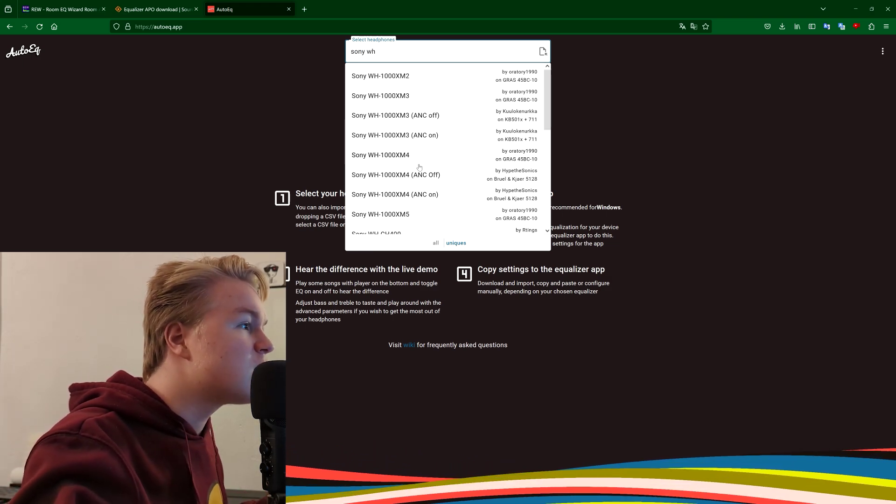
# Choose Sony WH-1000XM5 and set EqualizerAPO GraphicEq as the equalizer app
pyautogui.click(412, 215)
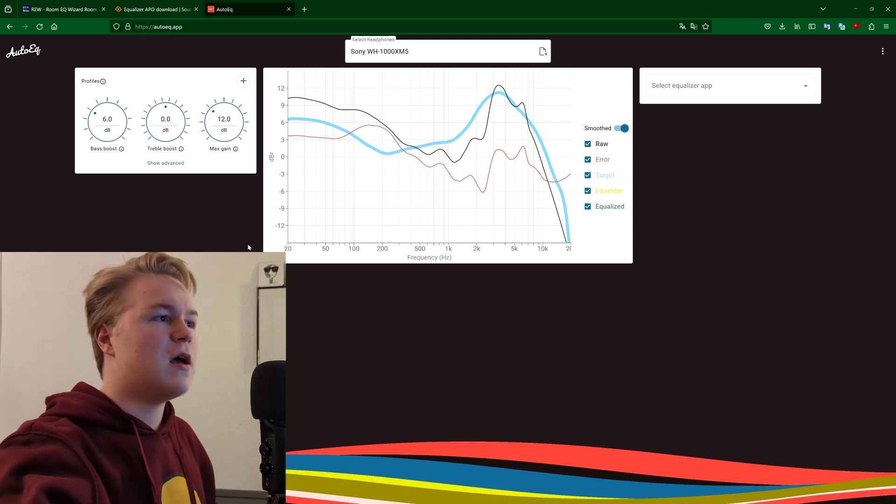
pyautogui.click(705, 84)
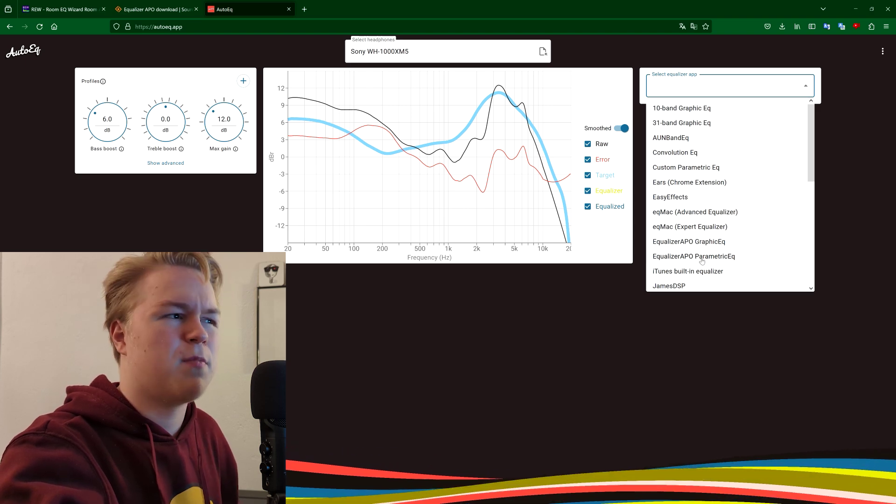
pyautogui.click(689, 241)
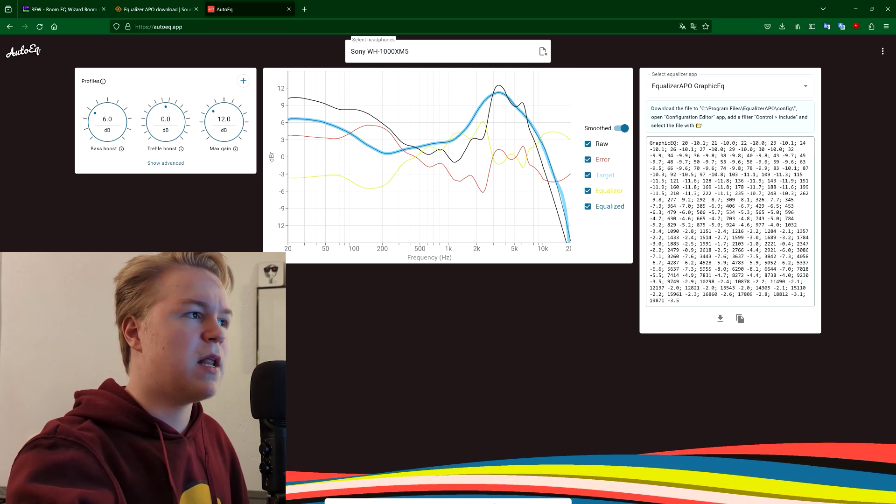